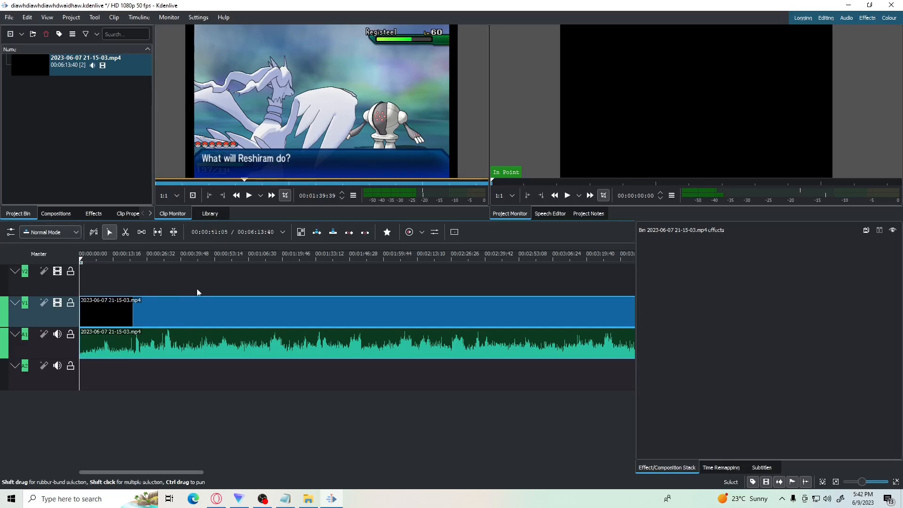
- Move the gameplay clip up to video track V2 and back down to V1
{"action": "left_click", "coordinate": [143, 312]}
{"action": "left_click_drag", "start_coordinate": [142, 313], "coordinate": [144, 285]}
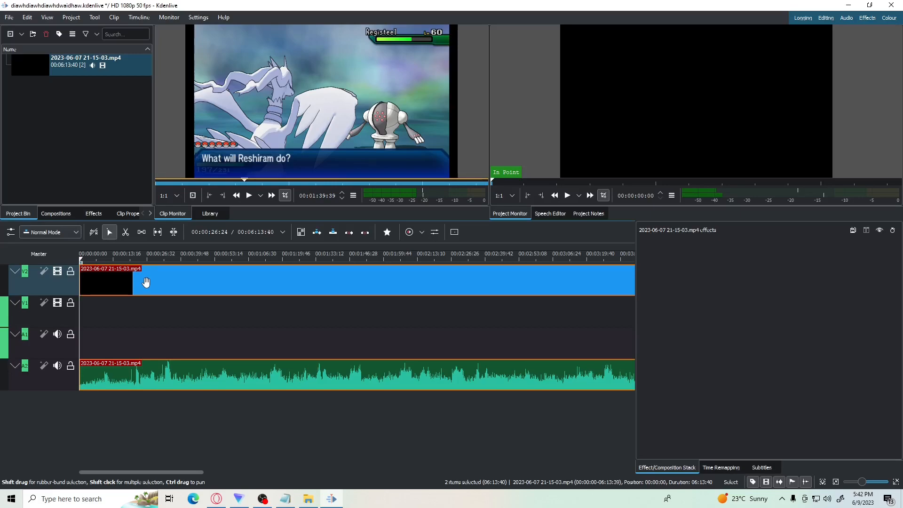
{"action": "left_click_drag", "start_coordinate": [146, 282], "coordinate": [144, 302]}
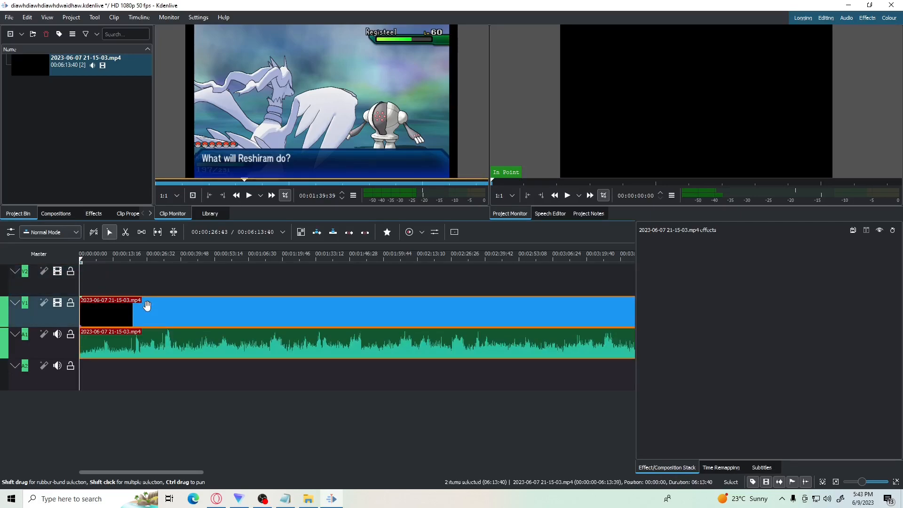
- Insert one new video track above V2
{"action": "right_click", "coordinate": [49, 338]}
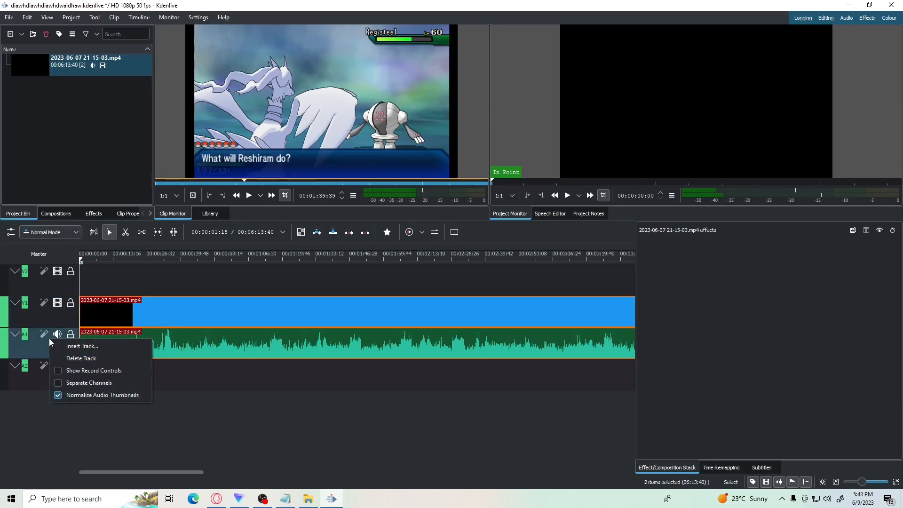
{"action": "left_click", "coordinate": [81, 346]}
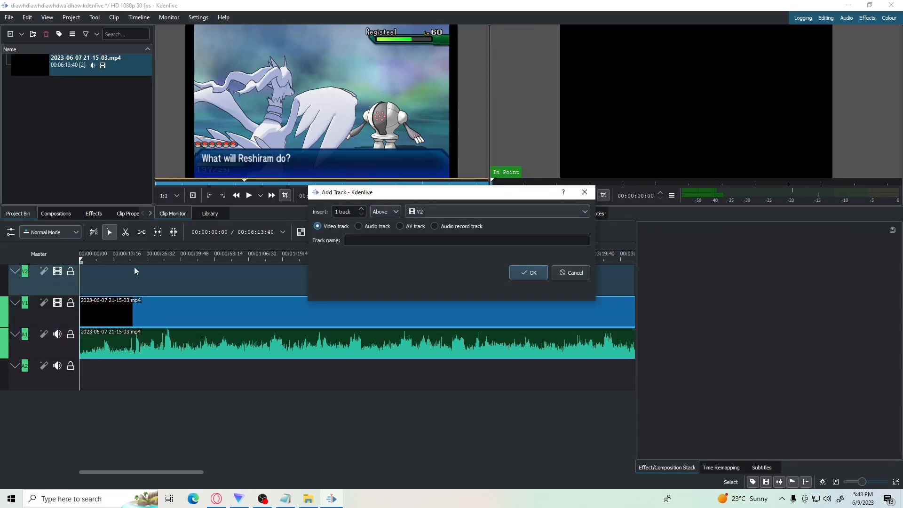
{"action": "left_click", "coordinate": [538, 277]}
- Insert an audio record track under track A1
{"action": "right_click", "coordinate": [32, 370]}
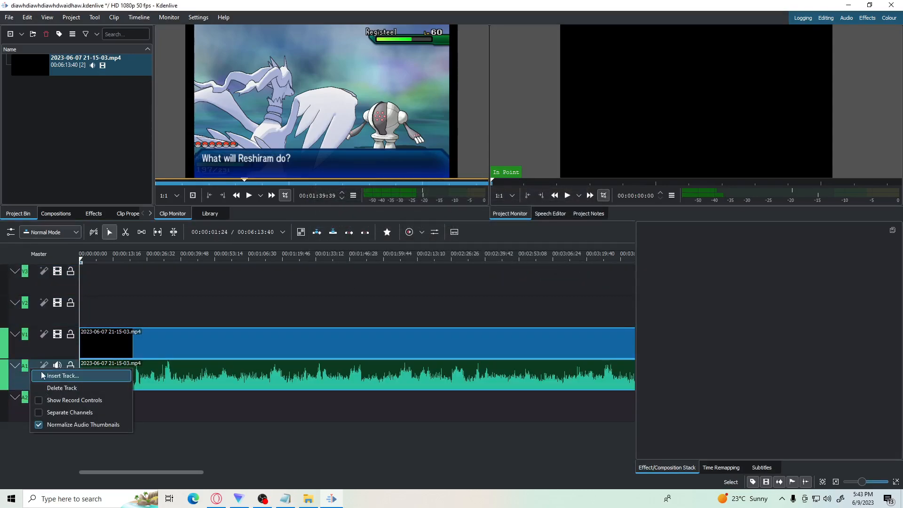
{"action": "left_click", "coordinate": [55, 376]}
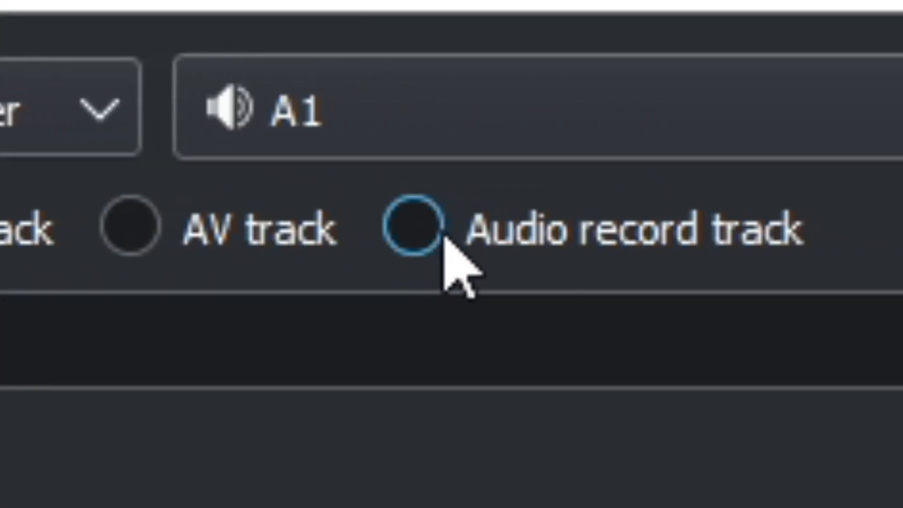
{"action": "left_click", "coordinate": [436, 227]}
{"action": "key", "text": "Return"}
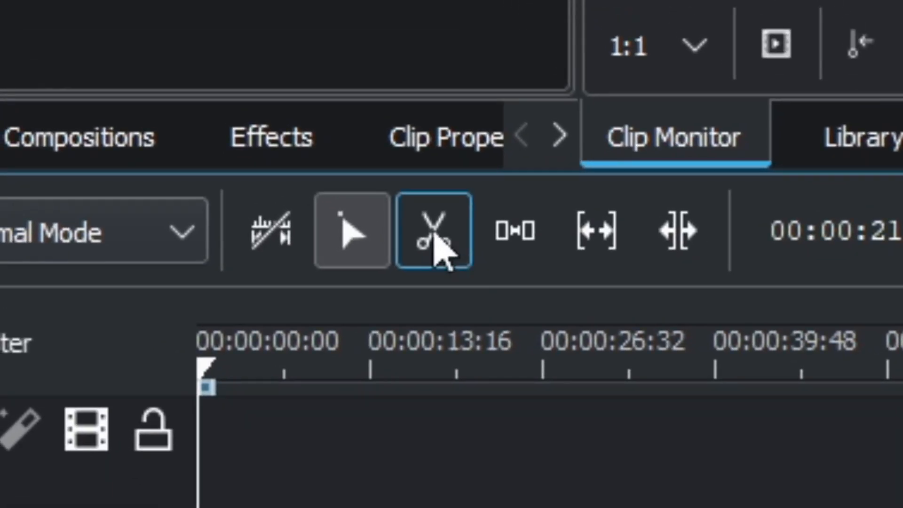
- Cut the gameplay clip at two points with the Razor tool and delete the segment between the cuts
{"action": "left_click", "coordinate": [125, 232]}
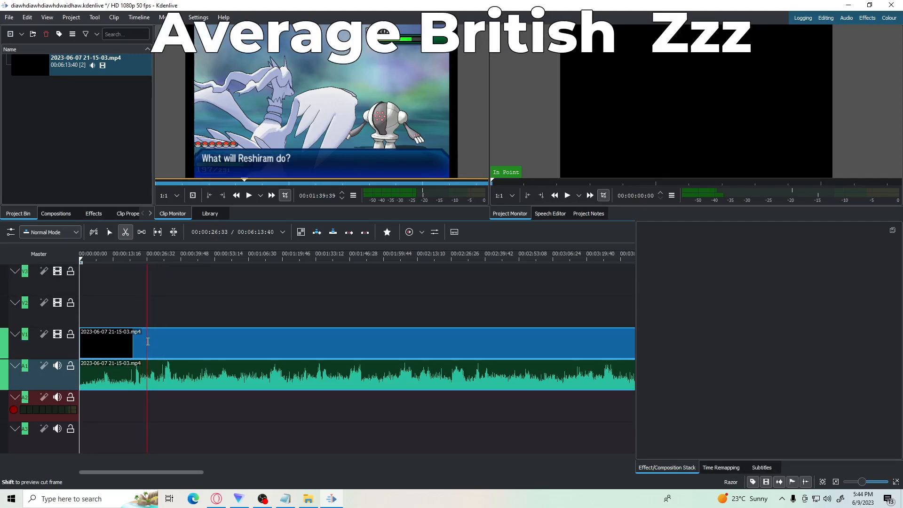
{"action": "left_click", "coordinate": [139, 347]}
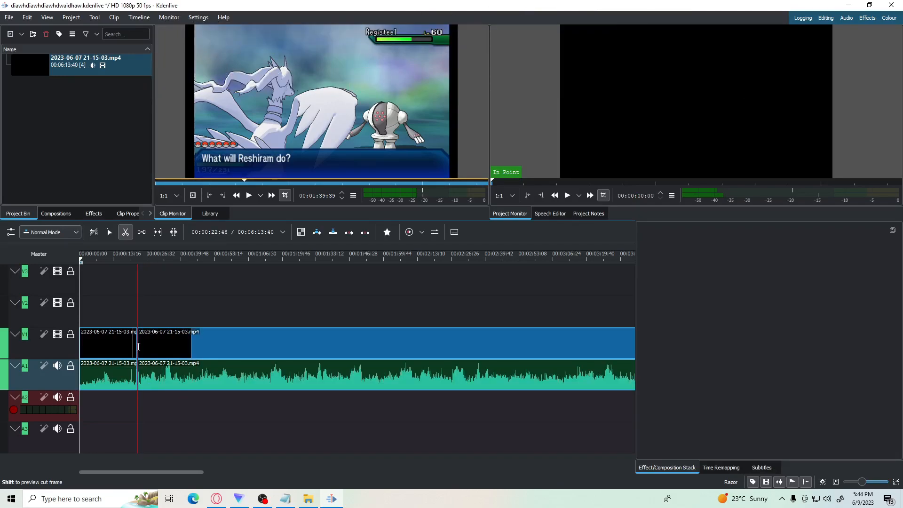
{"action": "left_click", "coordinate": [262, 347]}
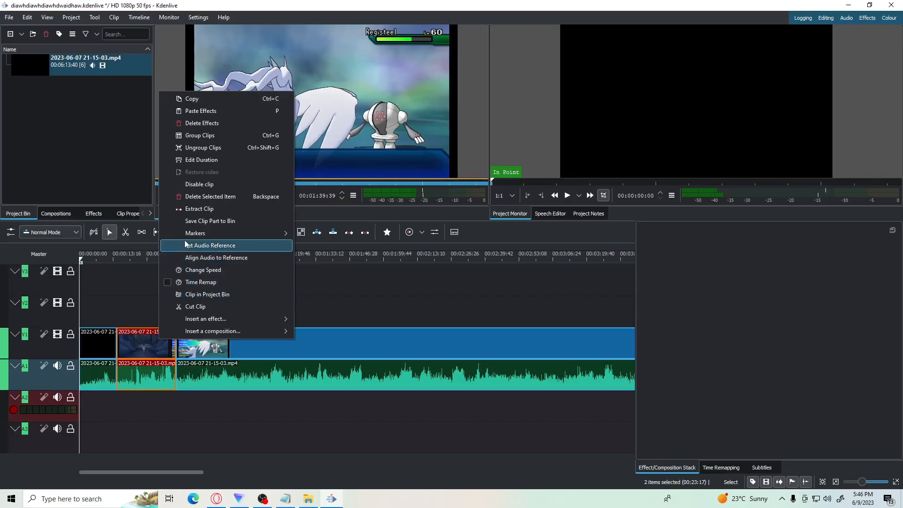
{"action": "left_click", "coordinate": [215, 197]}
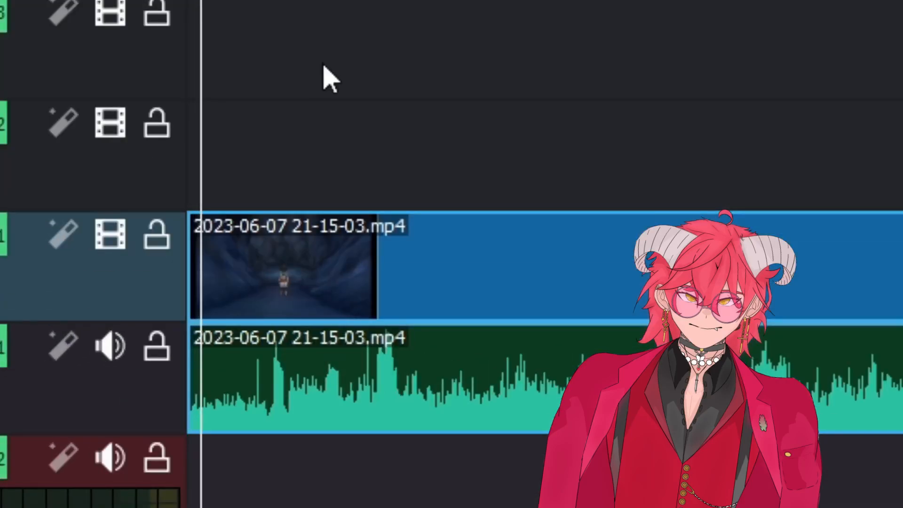
{"action": "key", "text": "space"}
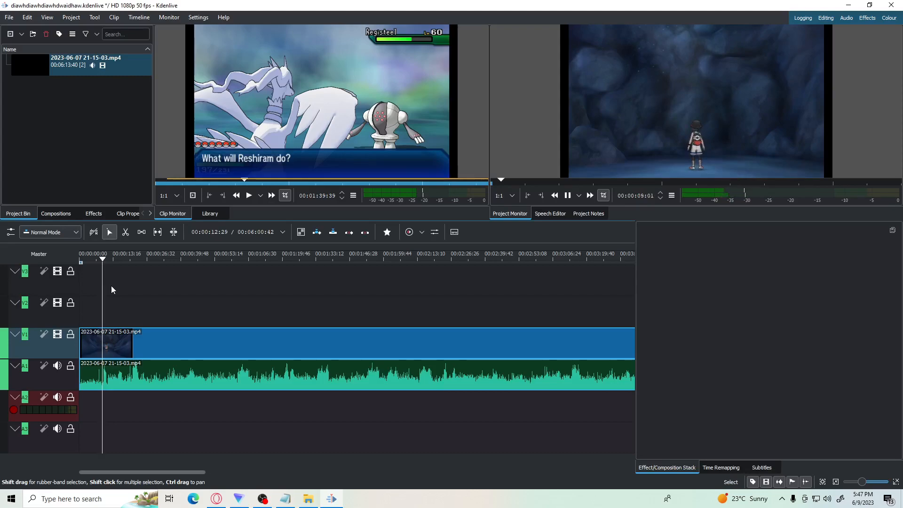
{"action": "key", "text": "space"}
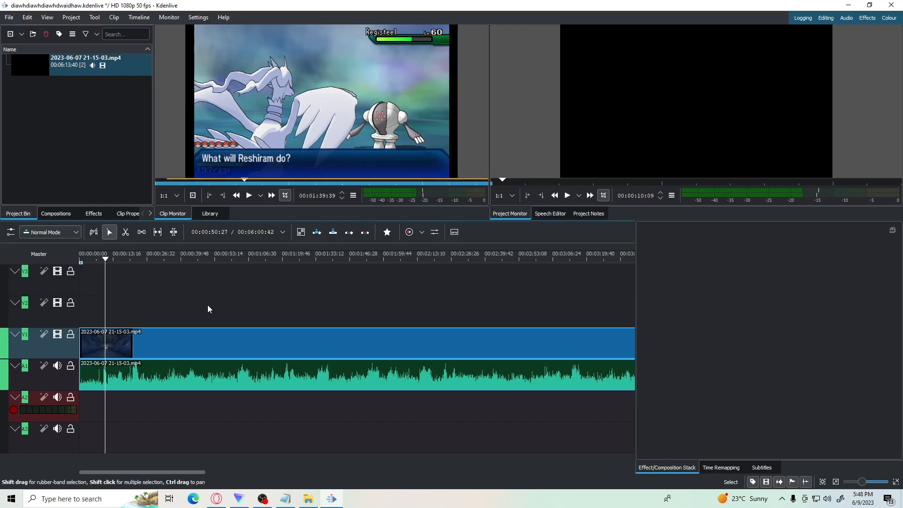
- Search the effects for "volume", apply Volume (keyframable) to the clip's audio and add the effect to the favorites
{"action": "left_click", "coordinate": [93, 213]}
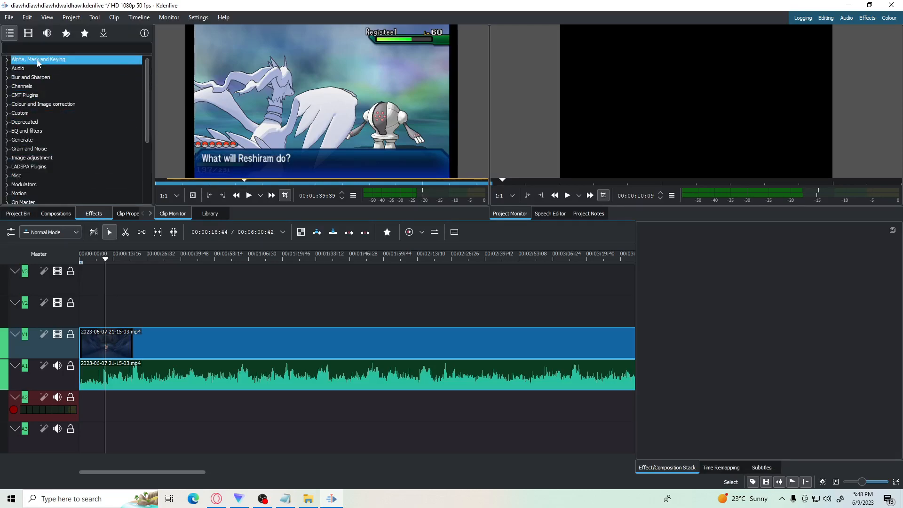
{"action": "type", "text": "volume"}
{"action": "double_click", "coordinate": [104, 69]}
{"action": "right_click", "coordinate": [104, 69]}
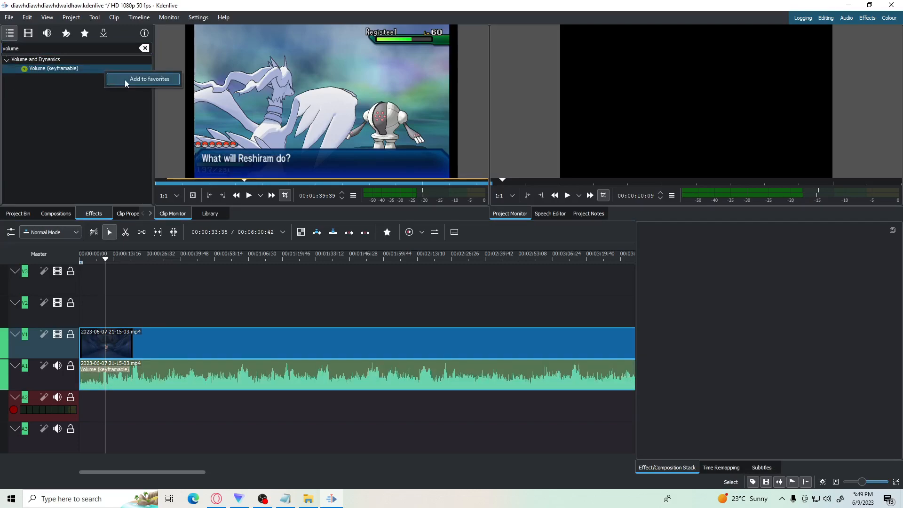
{"action": "left_click", "coordinate": [125, 80]}
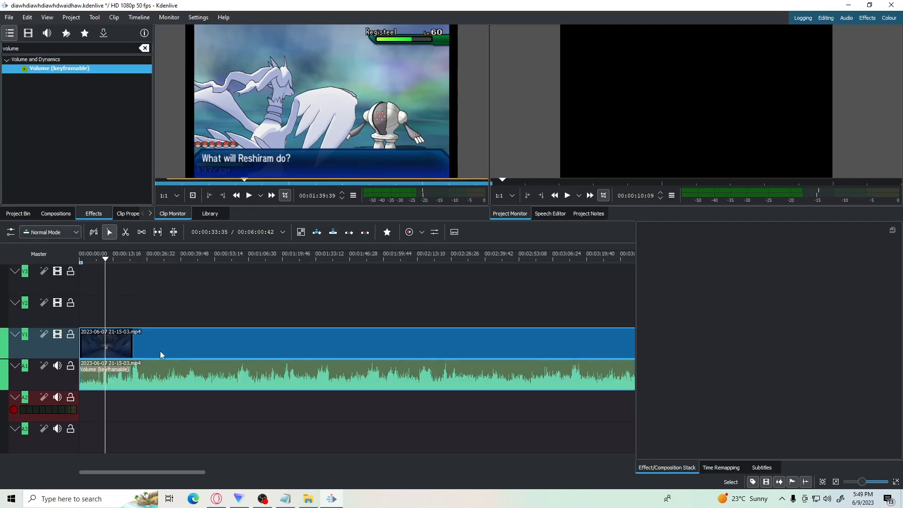
{"action": "right_click", "coordinate": [165, 371]}
{"action": "mouse_move", "coordinate": [236, 352]}
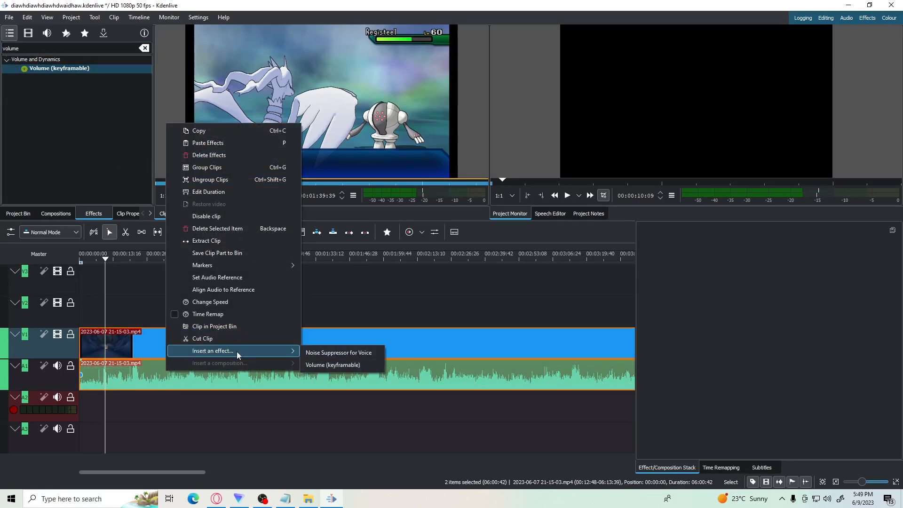
{"action": "left_click", "coordinate": [329, 374]}
- Set the gain of the Volume effect on the A1 audio clip to 26 dB
{"action": "left_click", "coordinate": [151, 416]}
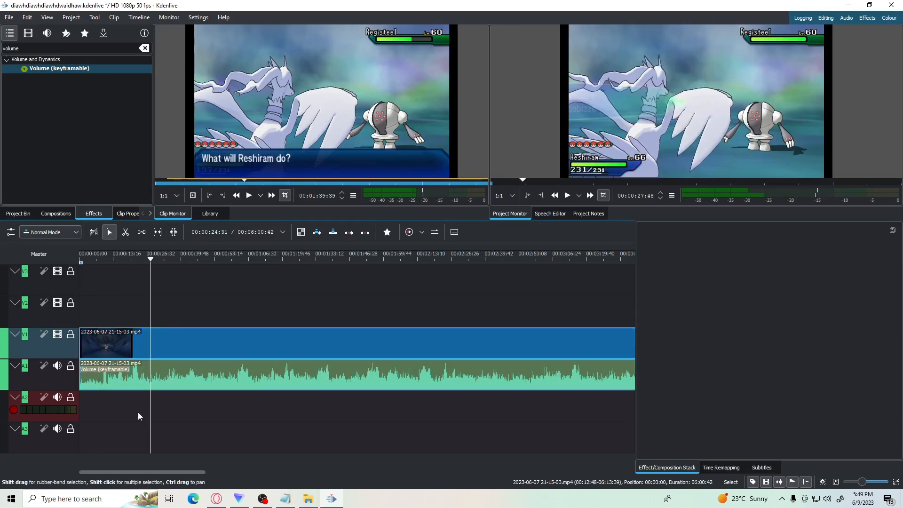
{"action": "left_click_drag", "start_coordinate": [137, 413], "coordinate": [106, 410]}
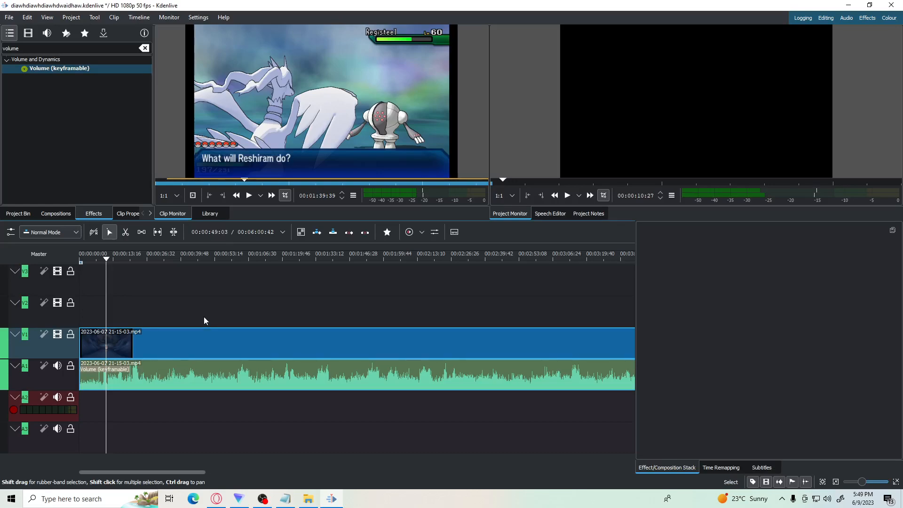
{"action": "left_click", "coordinate": [151, 374]}
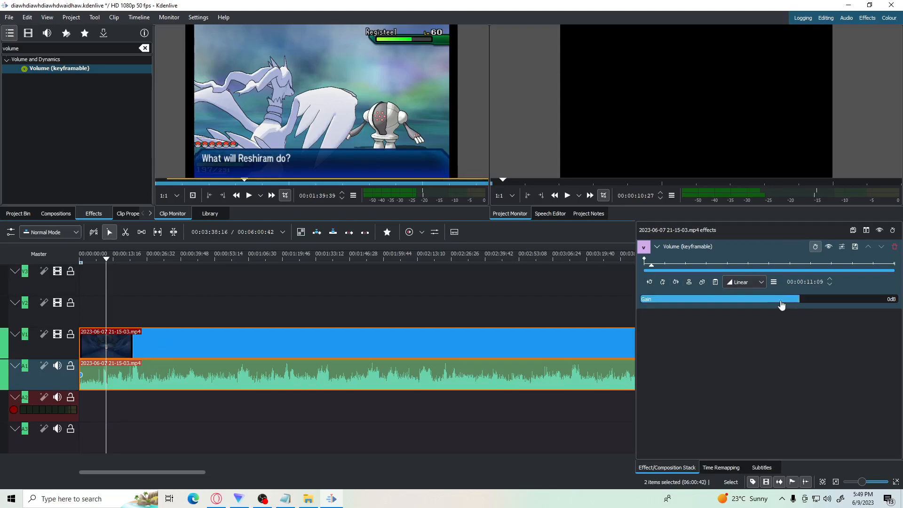
{"action": "left_click_drag", "start_coordinate": [781, 305], "coordinate": [773, 305]}
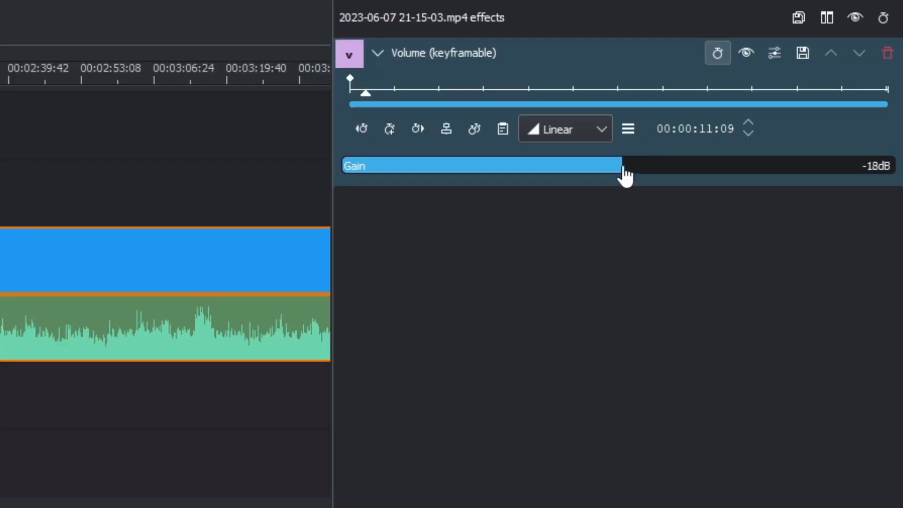
{"action": "left_click_drag", "start_coordinate": [625, 177], "coordinate": [602, 175]}
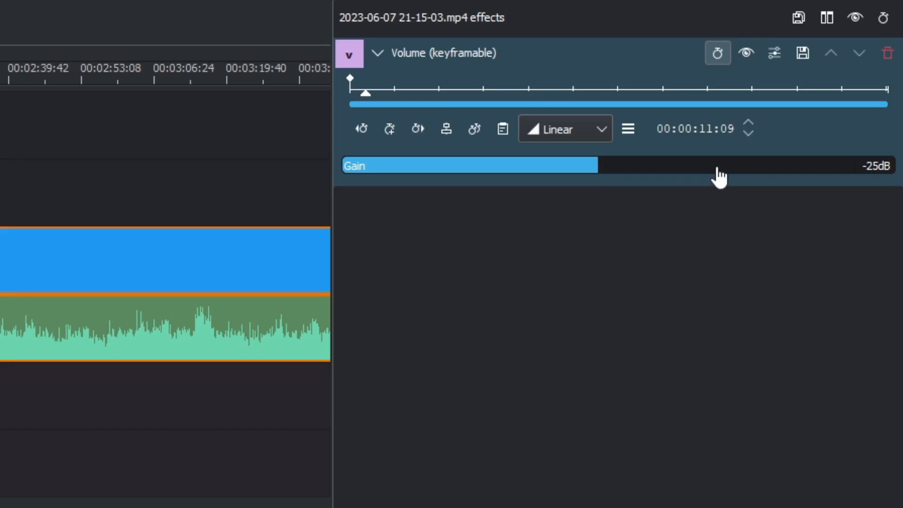
{"action": "left_click_drag", "start_coordinate": [718, 177], "coordinate": [772, 176]}
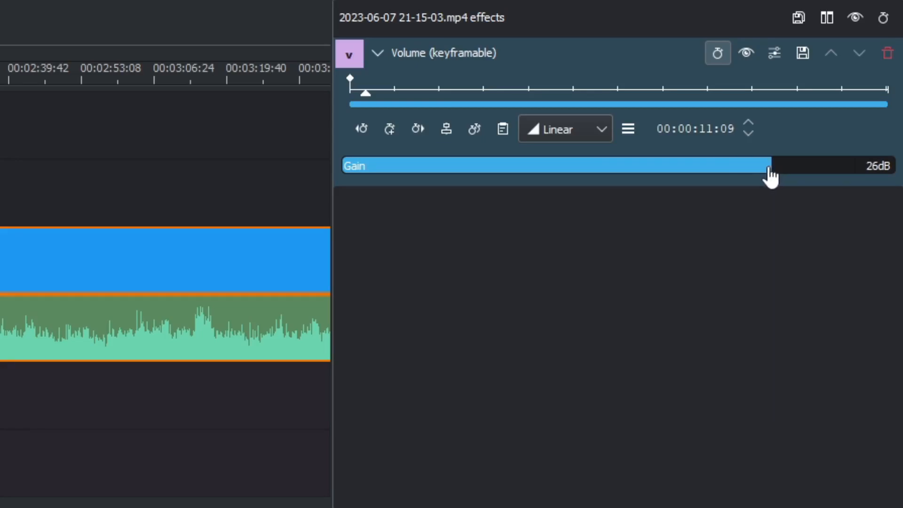
- Search the effects for "noise s" and apply Noise Suppressor for Voice to the A1 audio clip
{"action": "type", "text": "noise s"}
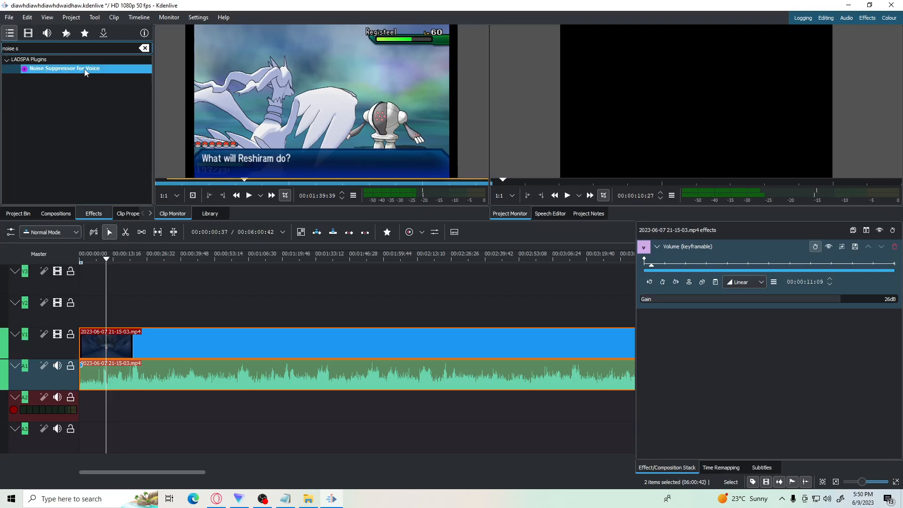
{"action": "left_click_drag", "start_coordinate": [85, 72], "coordinate": [166, 390]}
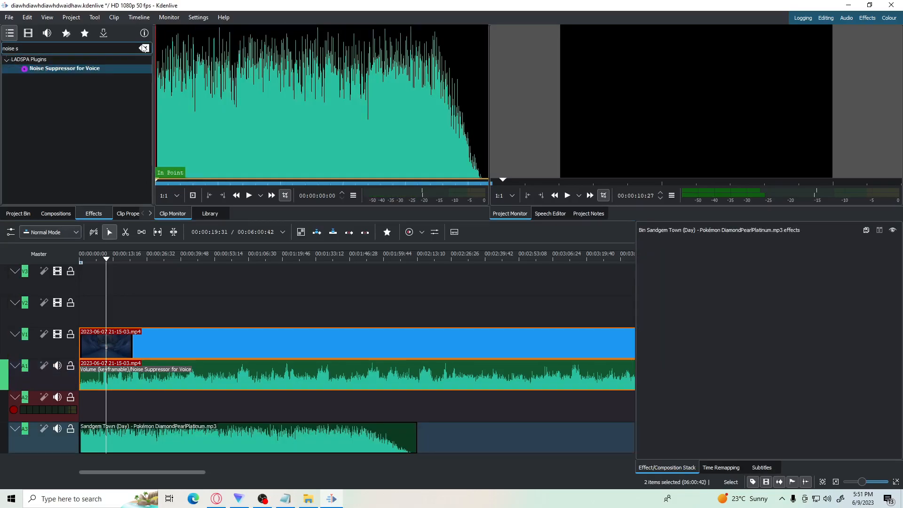
- Clear the effect search and search for "monoc" instead
{"action": "left_click", "coordinate": [144, 48]}
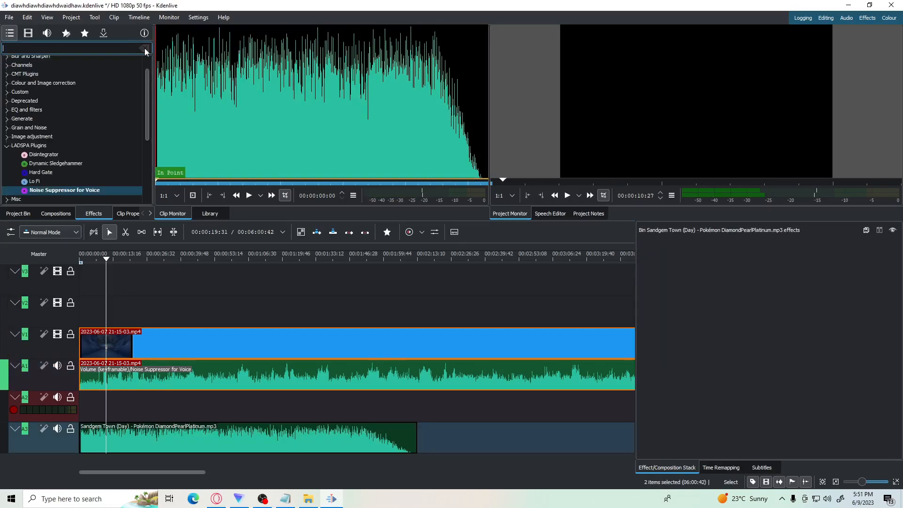
{"action": "type", "text": "monoc"}
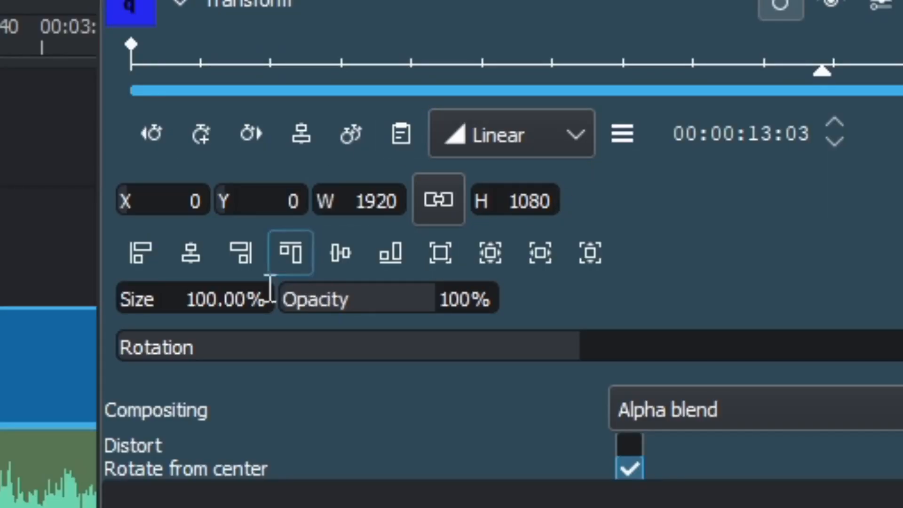
- Add Transform keyframes at 00:00:05:10 and 00:00:07:22 on the short middle clip
{"action": "left_click_drag", "start_coordinate": [391, 301], "coordinate": [250, 304]}
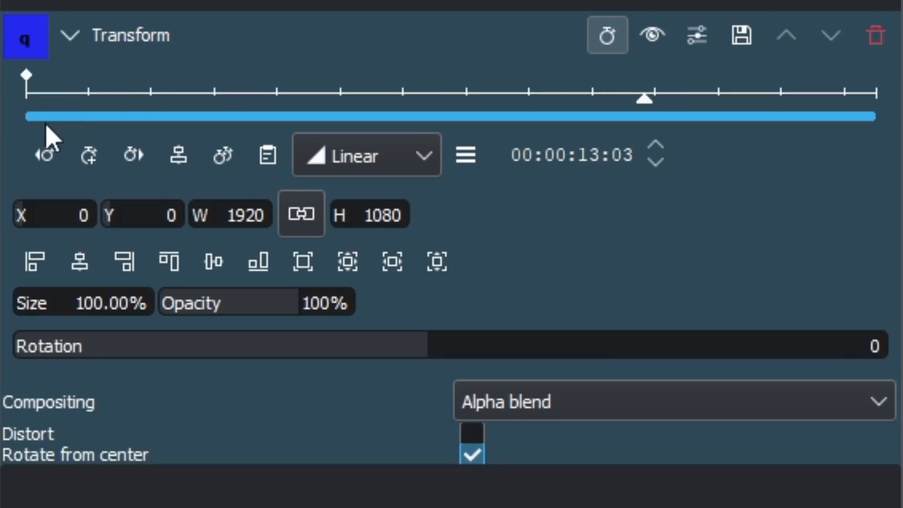
{"action": "left_click", "coordinate": [148, 98]}
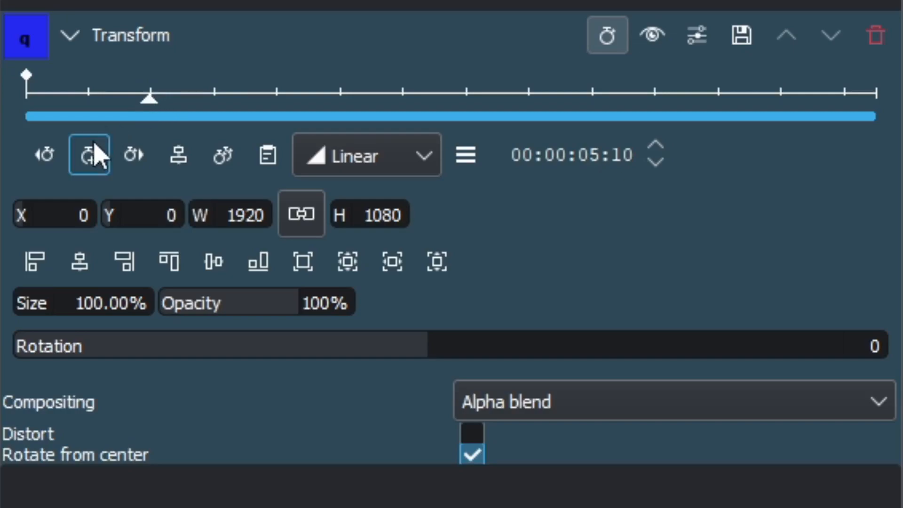
{"action": "left_click", "coordinate": [89, 155]}
{"action": "left_click", "coordinate": [290, 96]}
{"action": "left_click", "coordinate": [90, 155]}
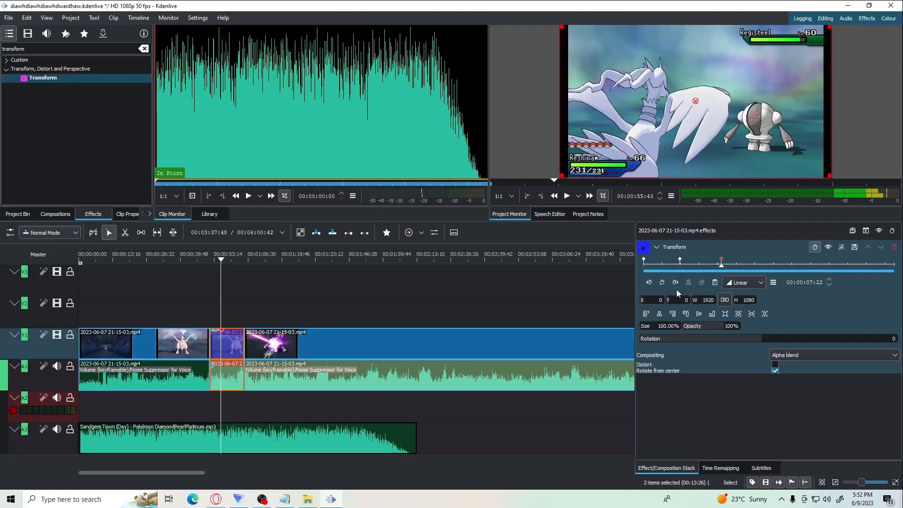
- Delete the two added Transform keyframes from the middle clip, leaving only its starting keyframe
{"action": "left_click", "coordinate": [662, 283]}
{"action": "left_click", "coordinate": [680, 261]}
{"action": "left_click", "coordinate": [663, 283]}
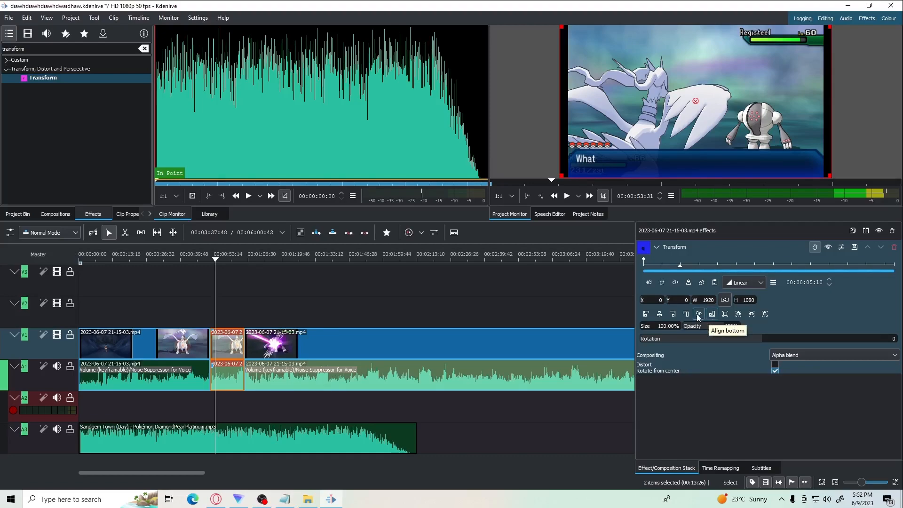
- Add a Transform keyframe at 00:00:04:10 on the middle clip and play back that part of the timeline
{"action": "left_click", "coordinate": [668, 266]}
{"action": "left_click", "coordinate": [662, 267]}
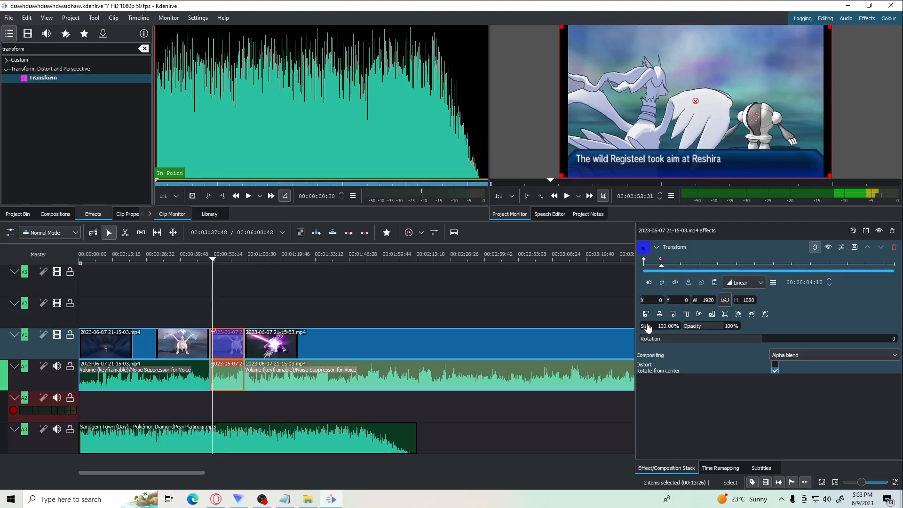
{"action": "key", "text": "space"}
{"action": "left_click", "coordinate": [221, 319]}
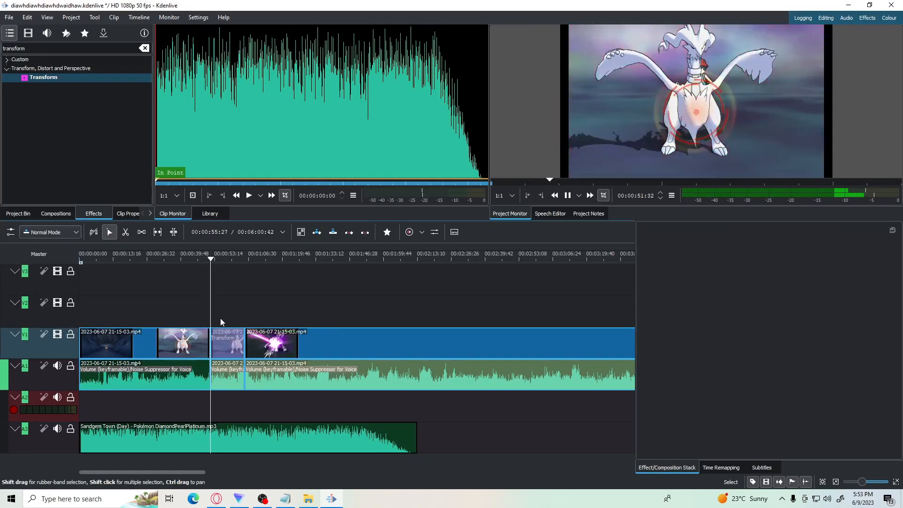
{"action": "key", "text": "space"}
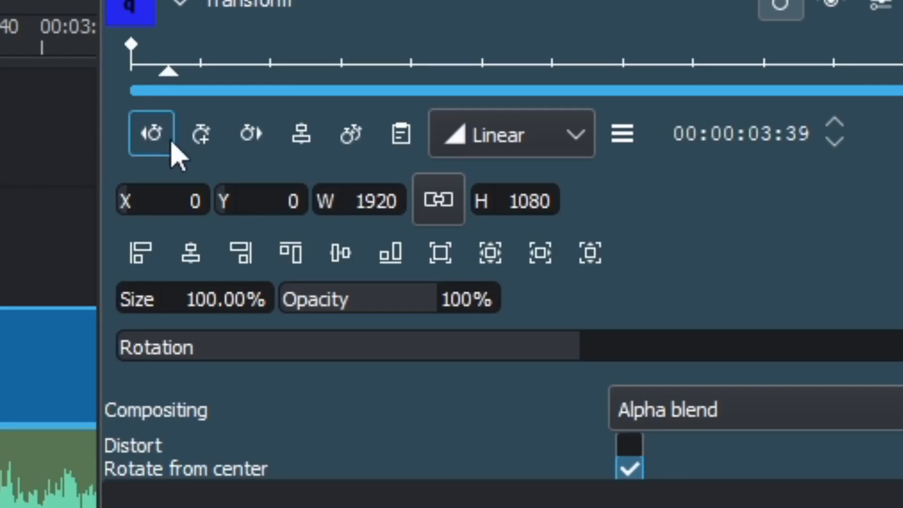
- Add a Transform keyframe at 00:00:03:39 on the middle clip
{"action": "left_click", "coordinate": [201, 137]}
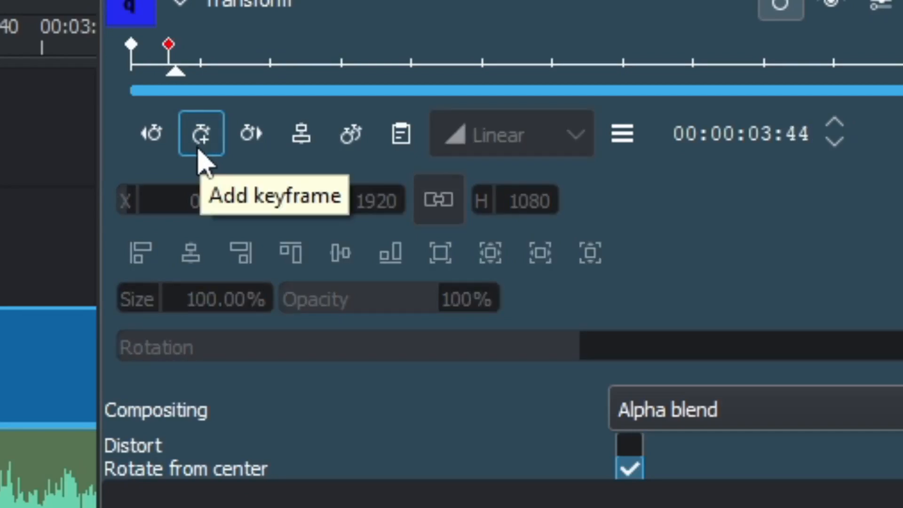
- Add a Transform keyframe at 00:00:03:44 on the middle clip
{"action": "key", "text": "Left"}
{"action": "key", "text": "Left"}
{"action": "key", "text": "Left"}
{"action": "key", "text": "Left"}
{"action": "key", "text": "Left"}
{"action": "key", "text": "Right"}
{"action": "key", "text": "Right"}
{"action": "key", "text": "Right"}
{"action": "key", "text": "Right"}
{"action": "key", "text": "Right"}
{"action": "left_click", "coordinate": [198, 151]}
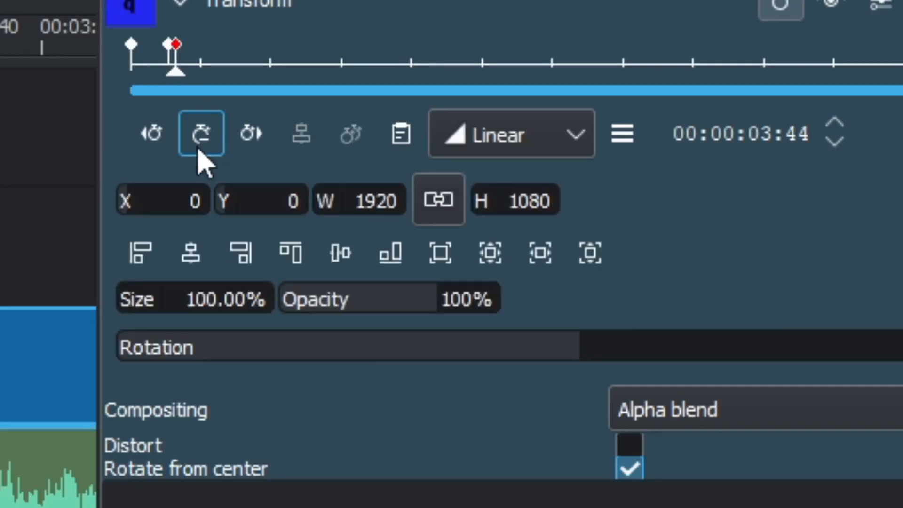
- Enlarge the middle clip to 263.33% and shift its picture back and forth across successive Transform keyframes to create a shake
{"action": "left_click_drag", "start_coordinate": [181, 301], "coordinate": [207, 294]}
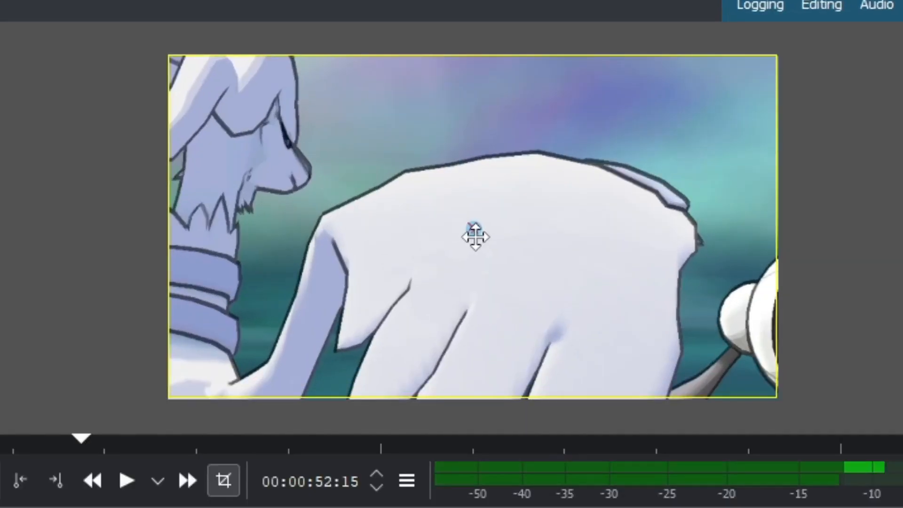
{"action": "left_click_drag", "start_coordinate": [697, 103], "coordinate": [783, 136]}
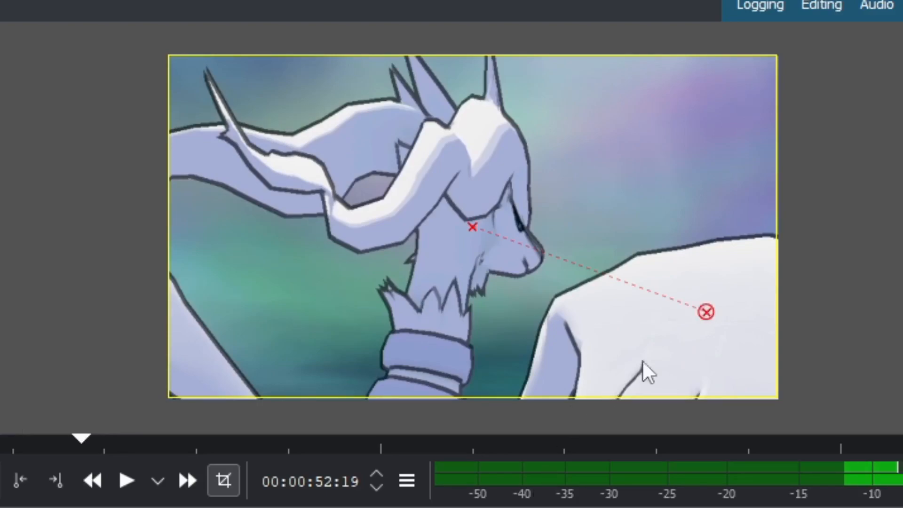
{"action": "mouse_move", "coordinate": [705, 315]}
{"action": "left_mouse_down"}
{"action": "mouse_move", "coordinate": [265, 192]}
{"action": "mouse_move", "coordinate": [285, 219]}
{"action": "mouse_move", "coordinate": [414, 236]}
{"action": "mouse_move", "coordinate": [292, 212]}
{"action": "left_mouse_up"}
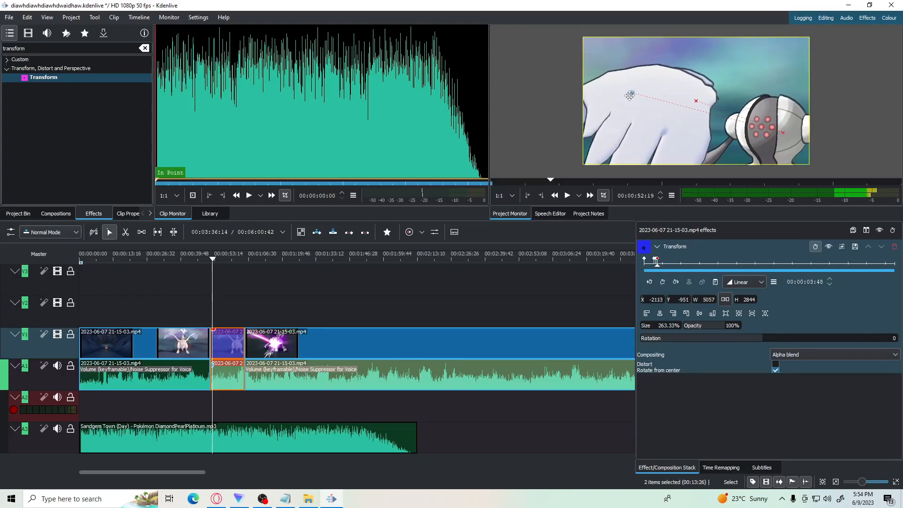
{"action": "left_click_drag", "start_coordinate": [630, 96], "coordinate": [730, 136]}
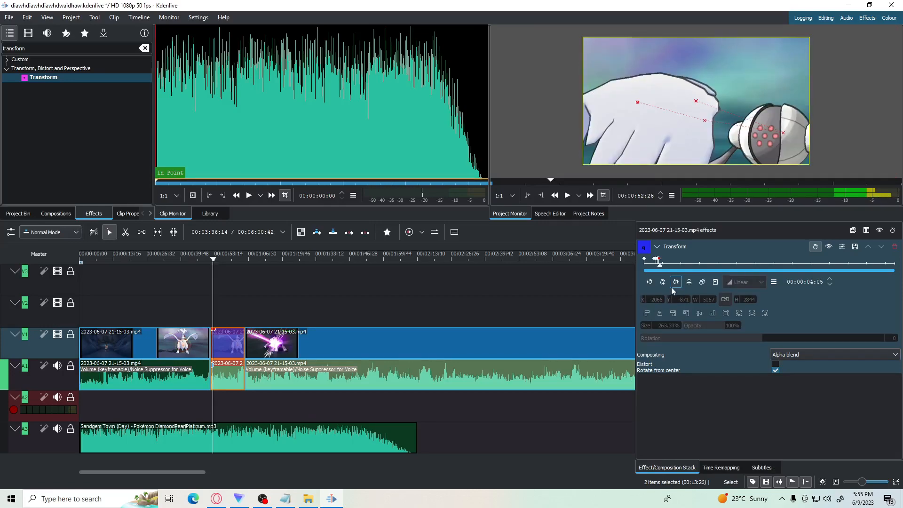
- Add a Transform keyframe at 00:00:04:06 and shift the enlarged picture up and to the left
{"action": "key", "text": "Right"}
{"action": "left_click", "coordinate": [663, 283]}
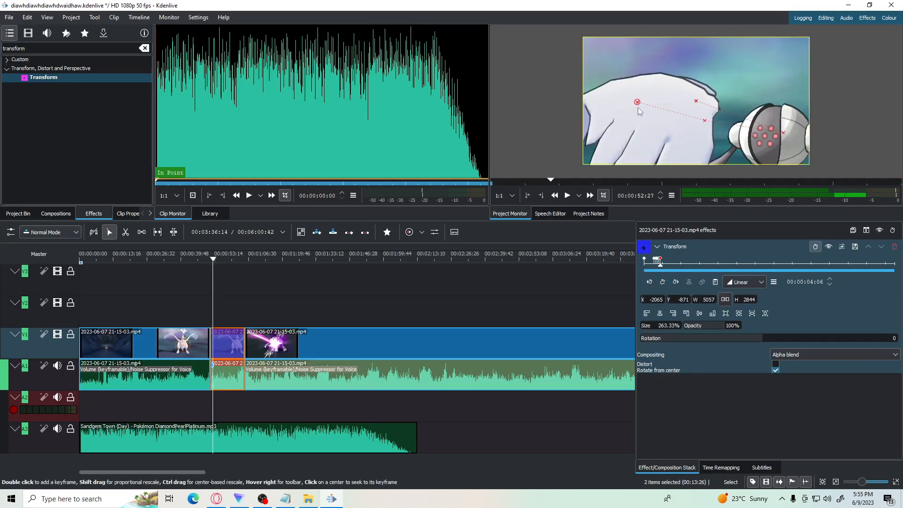
{"action": "left_click_drag", "start_coordinate": [637, 102], "coordinate": [574, 74]}
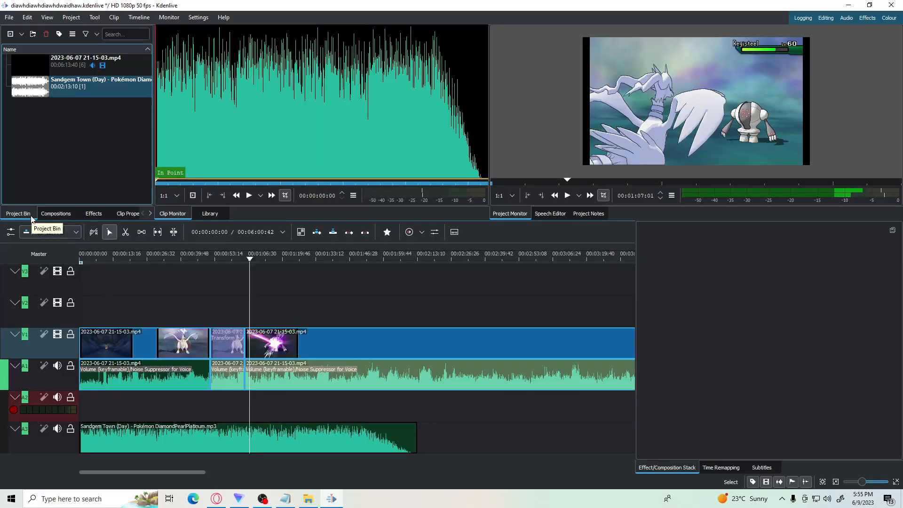
- Start a new title clip in the project bin with the text "subscribe"
{"action": "right_click", "coordinate": [99, 160]}
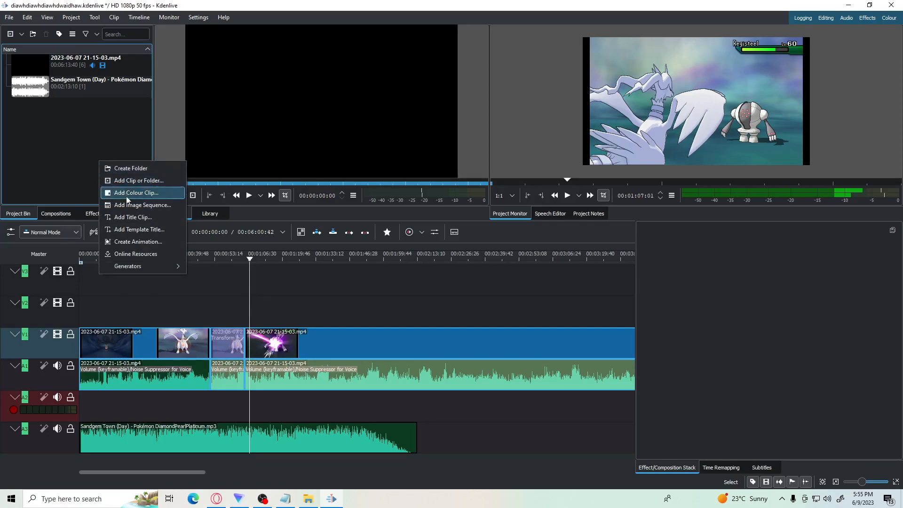
{"action": "left_click", "coordinate": [132, 220]}
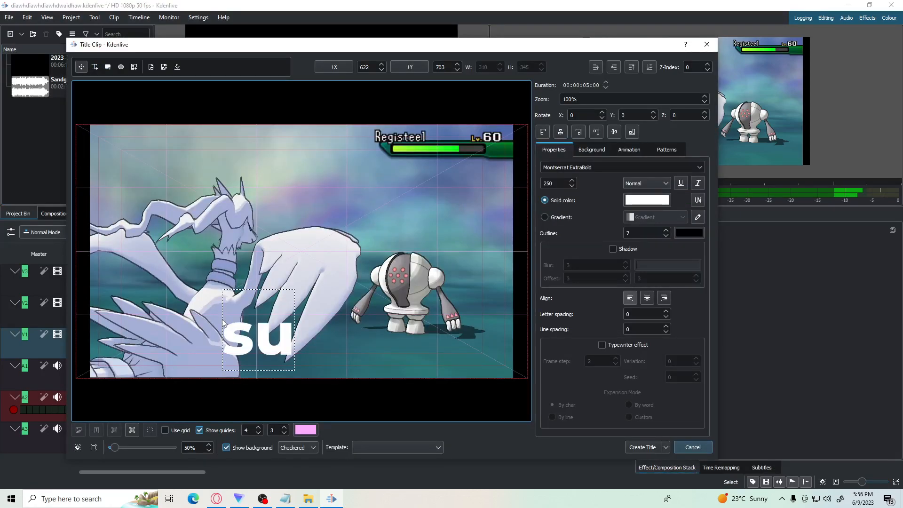
{"action": "type", "text": "bscr"}
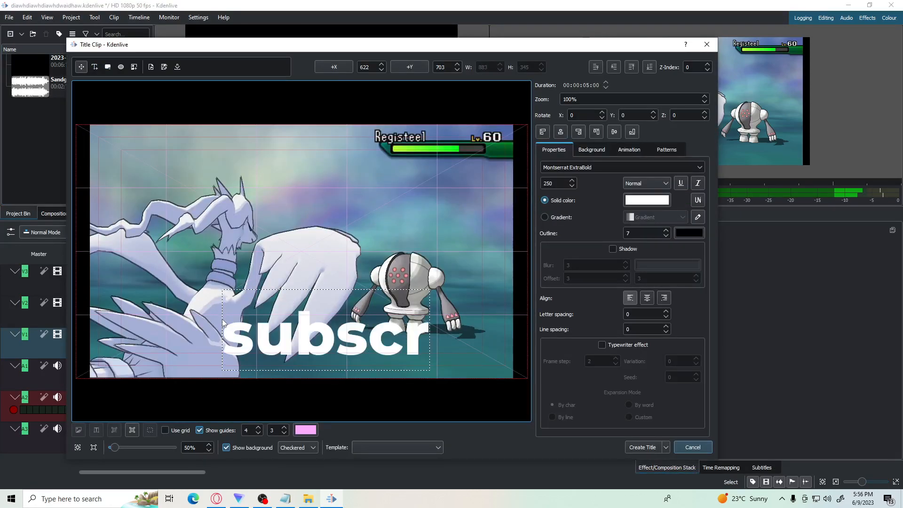
{"action": "type", "text": "ibe"}
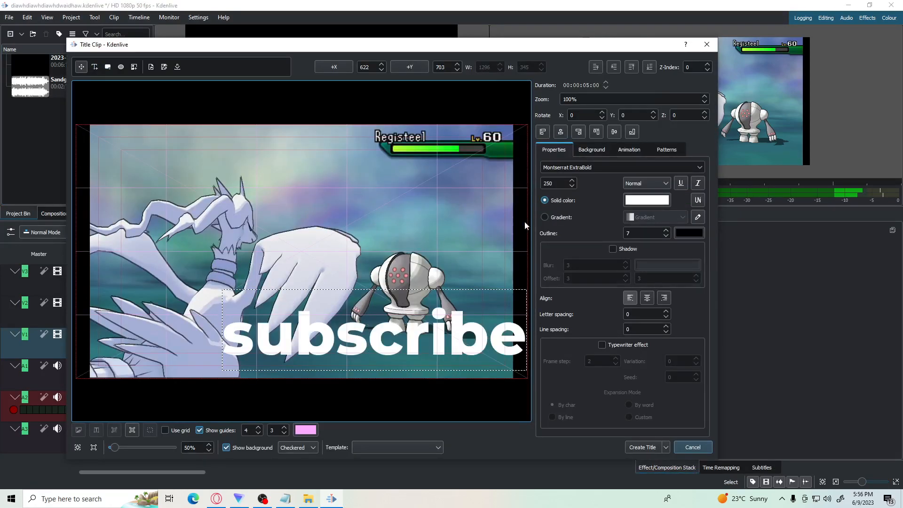
- Set the "subscribe" text to font size 120, centre it horizontally and create the title
{"action": "double_click", "coordinate": [547, 183]}
{"action": "key", "text": "BackSpace"}
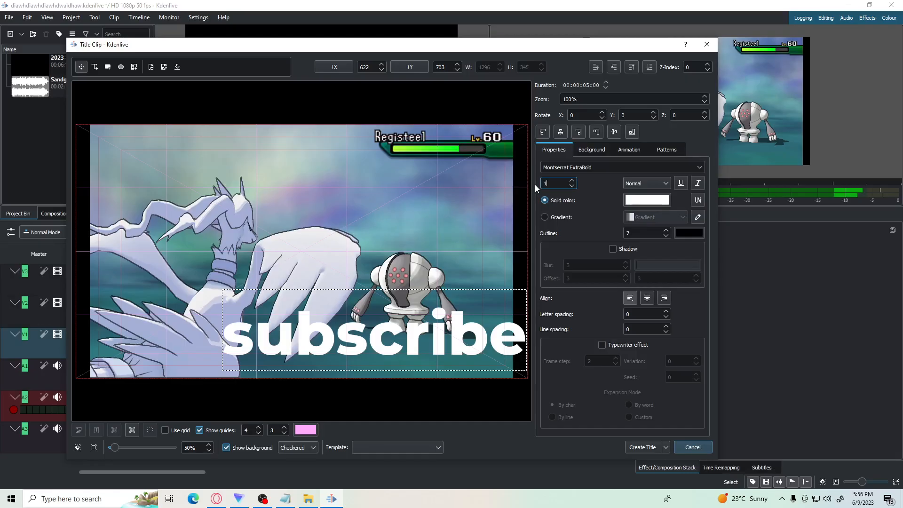
{"action": "type", "text": "120"}
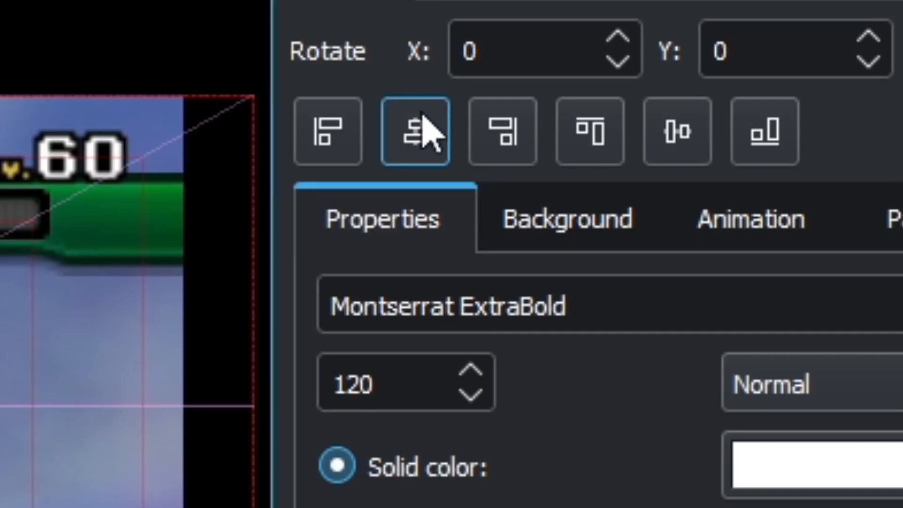
{"action": "left_click", "coordinate": [423, 122]}
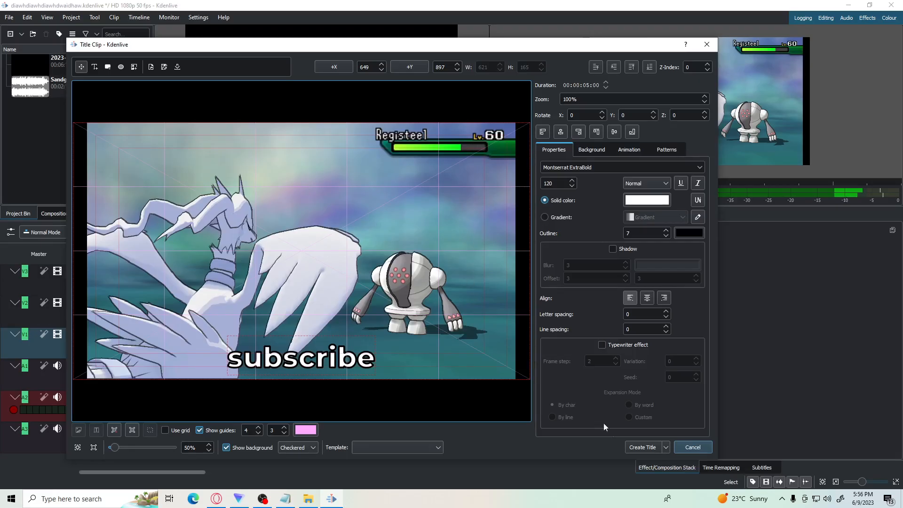
{"action": "left_click", "coordinate": [643, 448]}
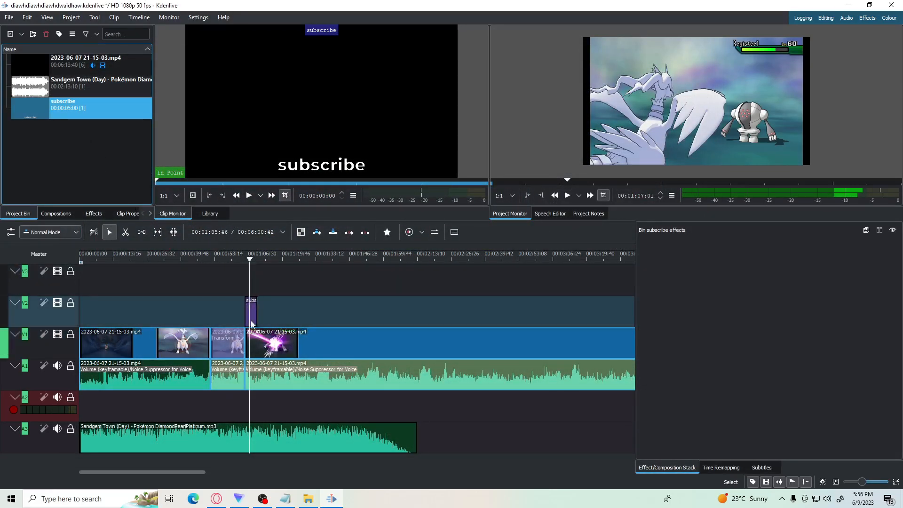
- Try moving the subscribe title on track V2 to start at the playhead and undo the move
{"action": "left_click_drag", "start_coordinate": [252, 324], "coordinate": [256, 324]}
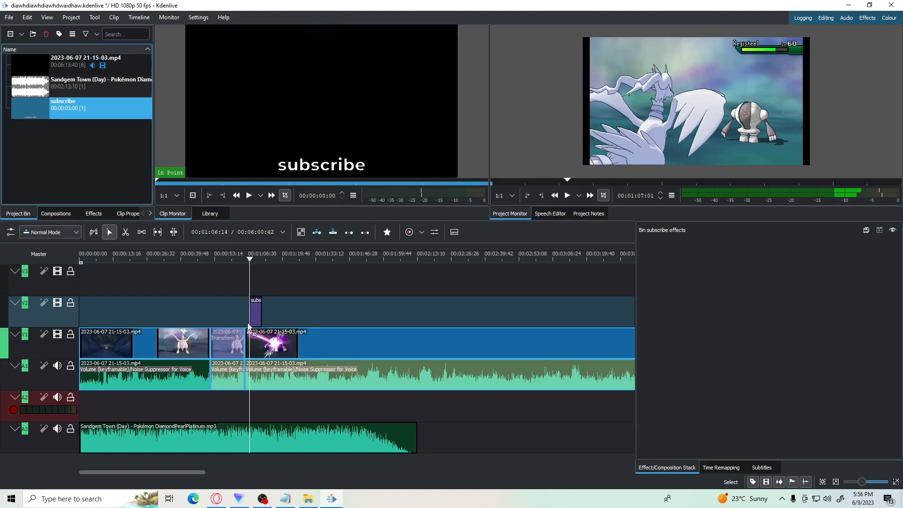
{"action": "key", "text": "ctrl+z"}
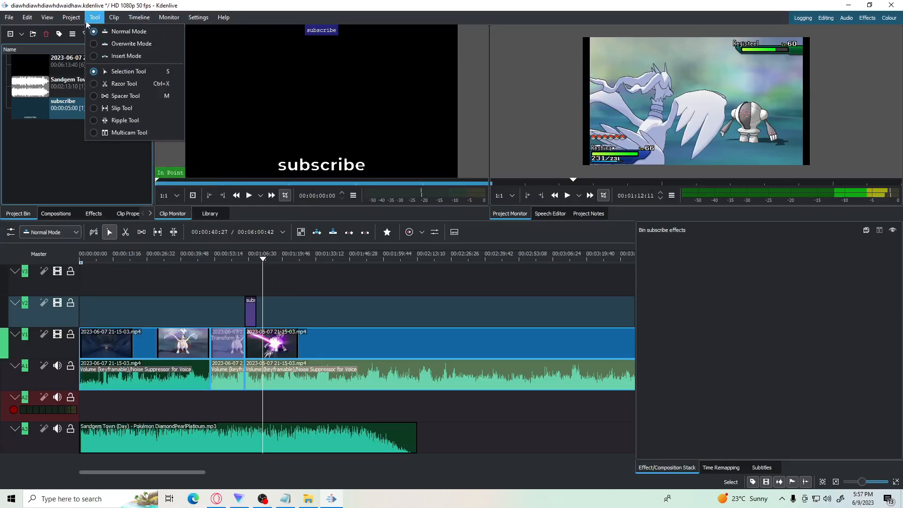
- Start rendering the full project to diawhdiawhdiawhdwaidhaw.mp4 with the MP4-H264/AAC preset and return to the render settings
{"action": "mouse_move", "coordinate": [71, 17]}
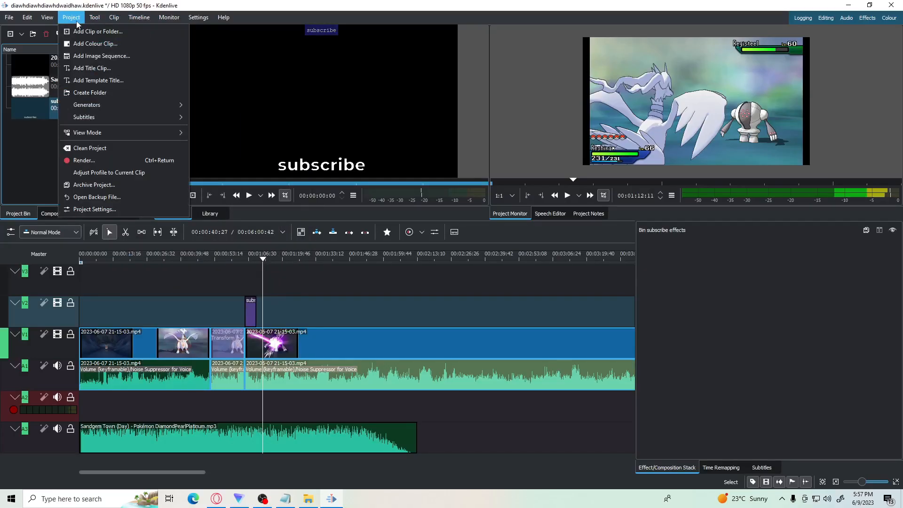
{"action": "left_click", "coordinate": [93, 161]}
{"action": "left_click", "coordinate": [376, 409]}
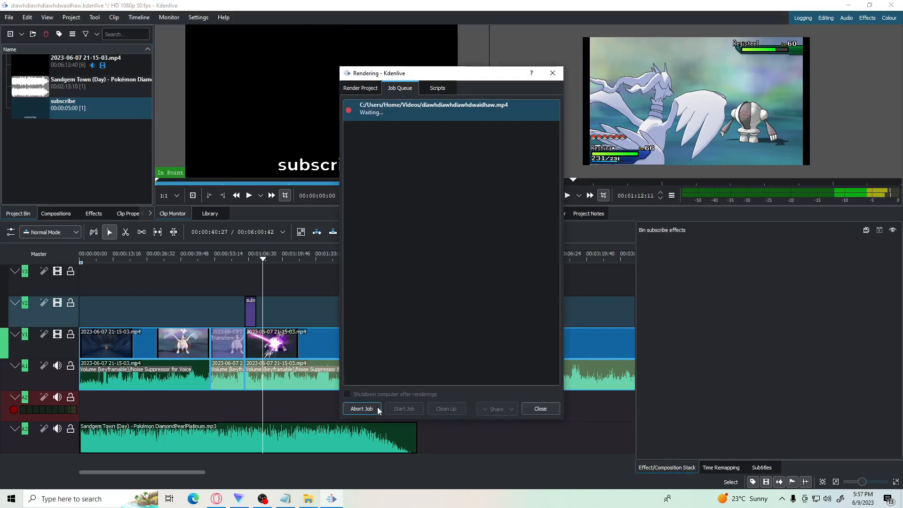
{"action": "left_click", "coordinate": [361, 88]}
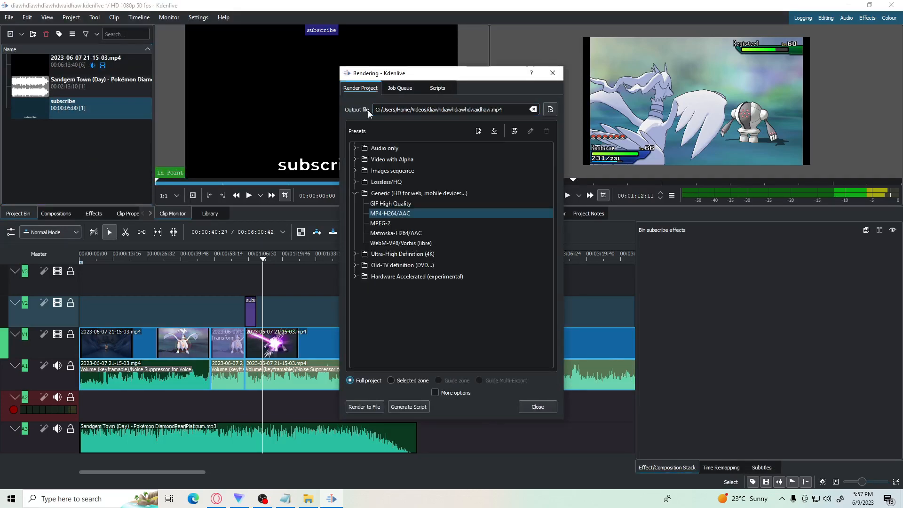